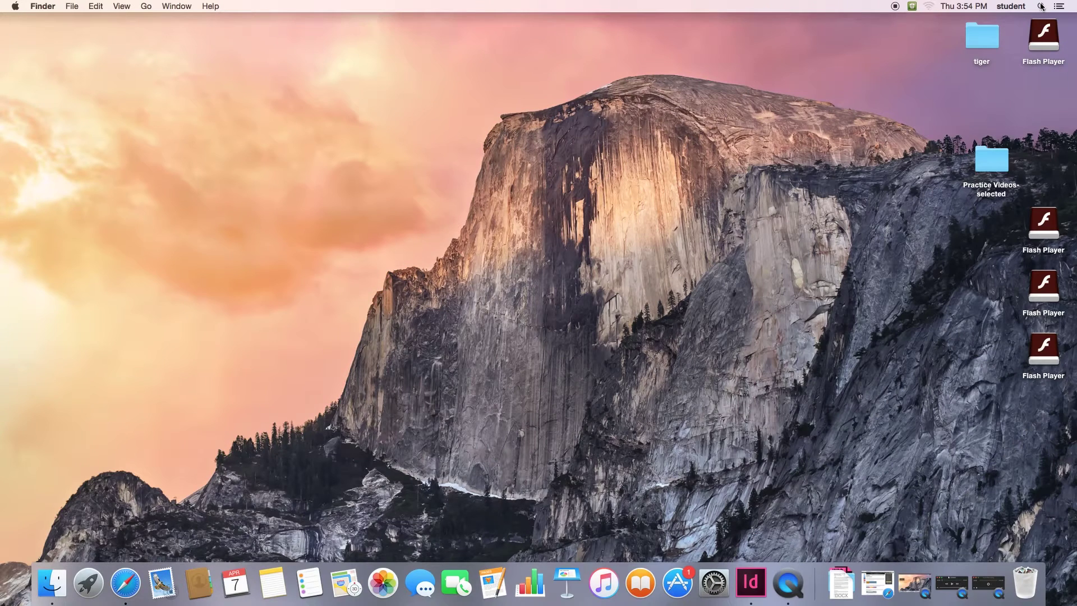
- Launch Adobe Premiere Pro CC by searching 'premier pro' in Spotlight
click(1041, 7)
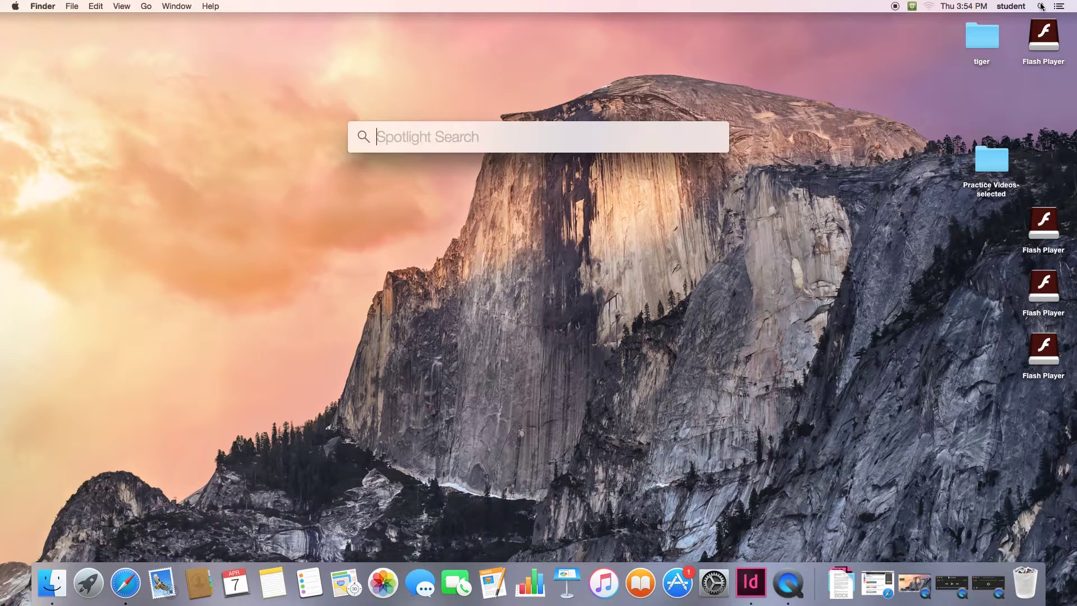
text(premi)
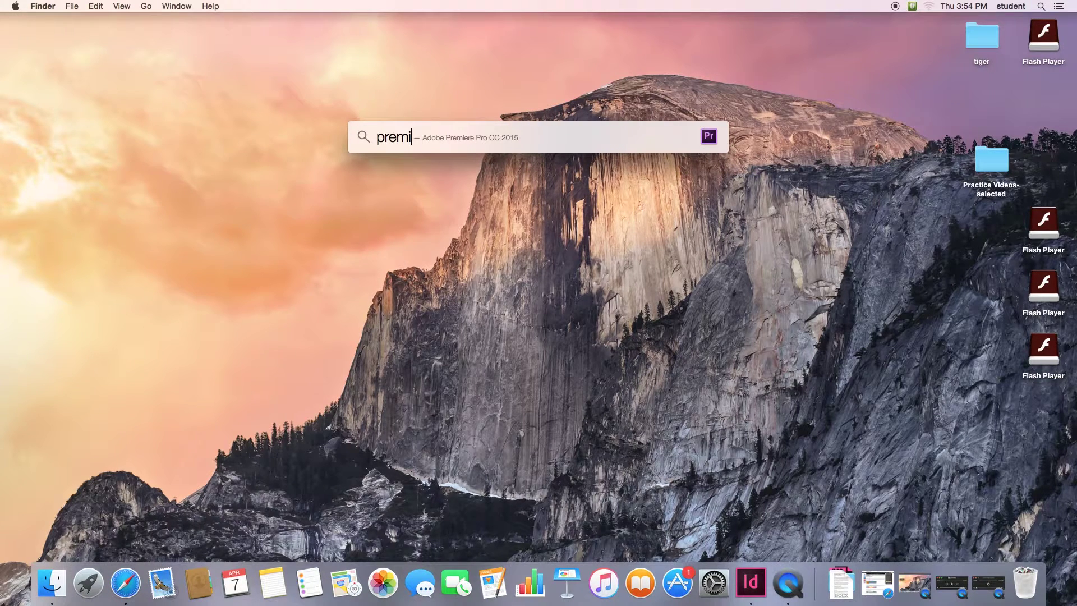
text(er pro)
key(Return)
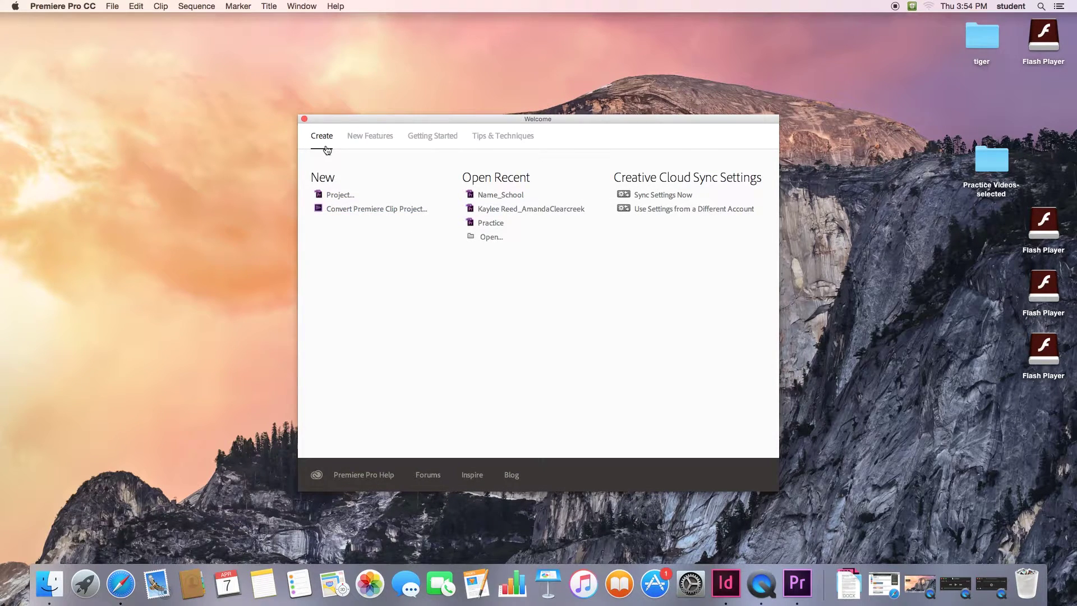
- Create a new project named with the two people's names
click(340, 201)
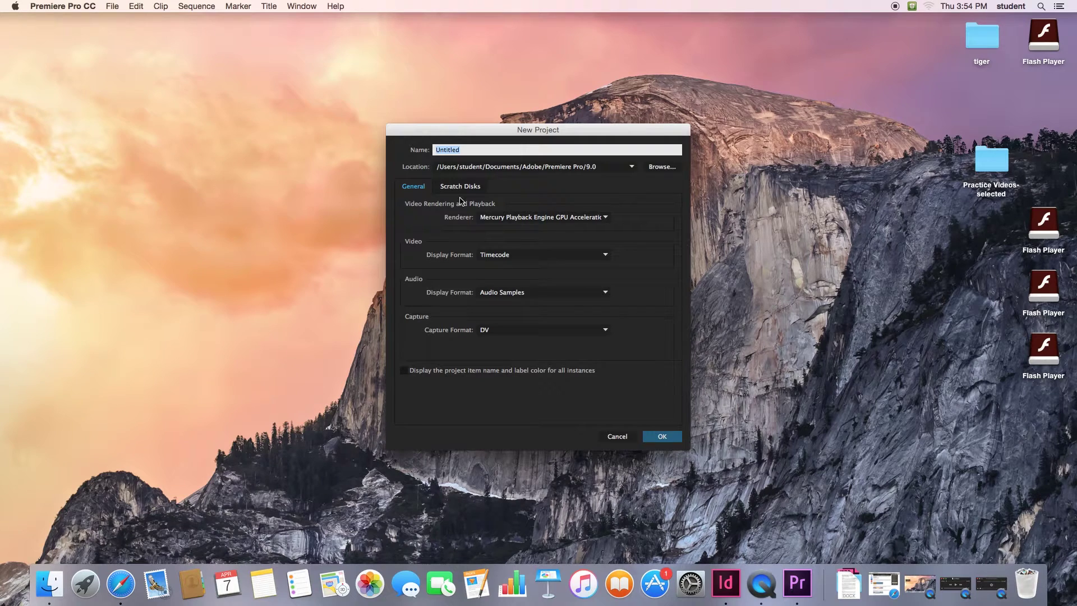
click(659, 438)
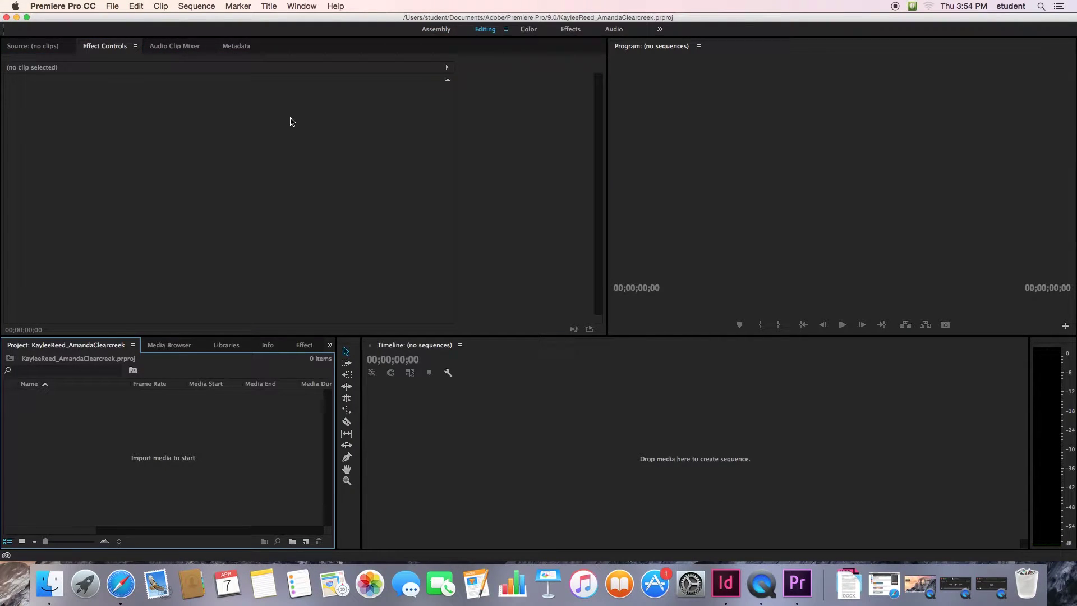
- Create Sequence 01 using the DV-NTSC Widescreen 32kHz preset
click(113, 8)
mouse_move(147, 21)
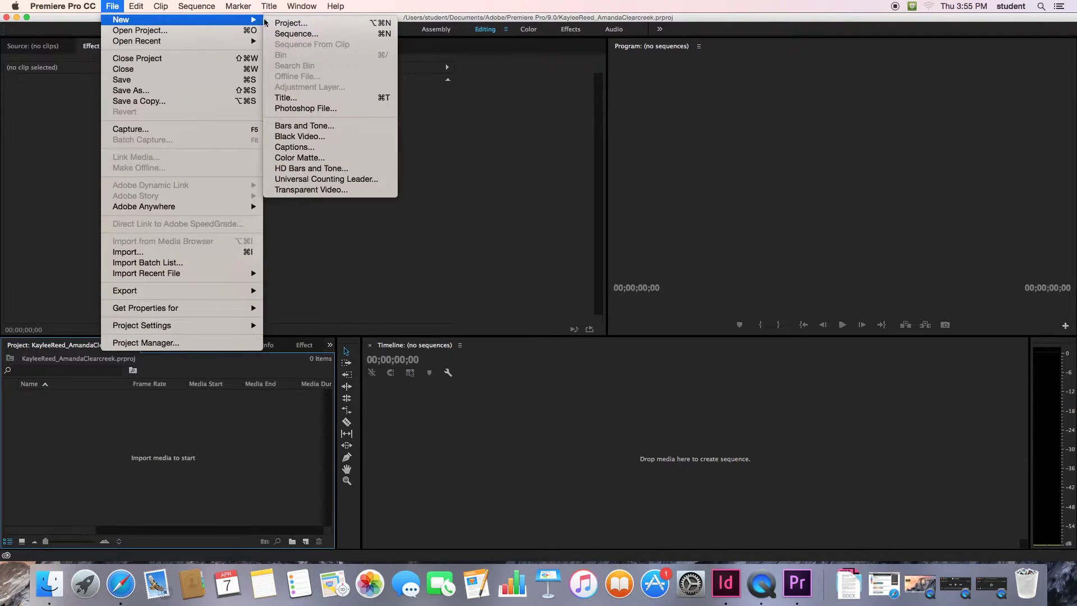
click(291, 34)
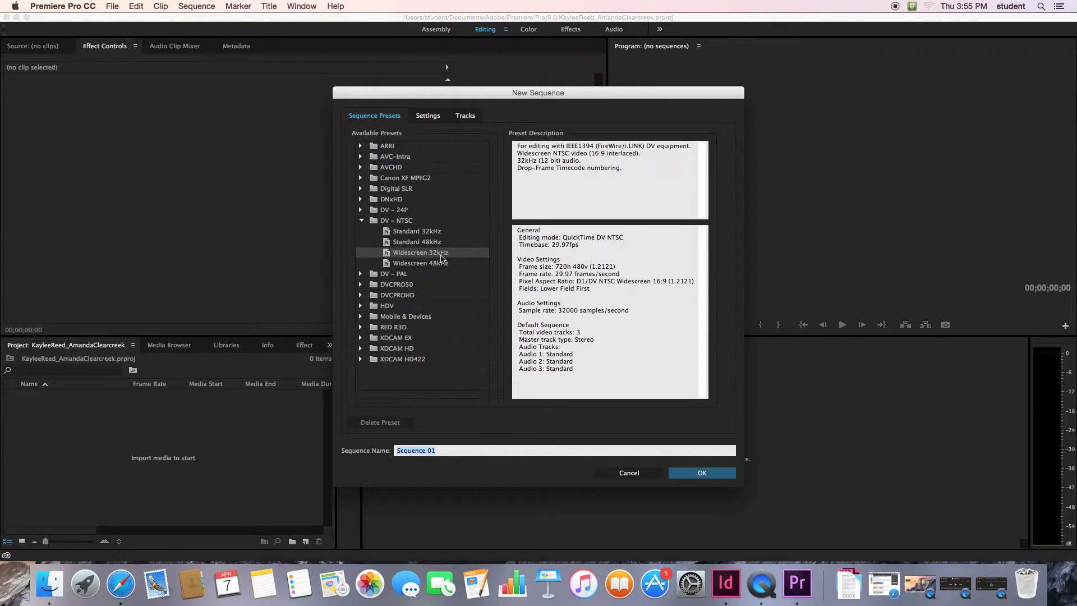
click(697, 474)
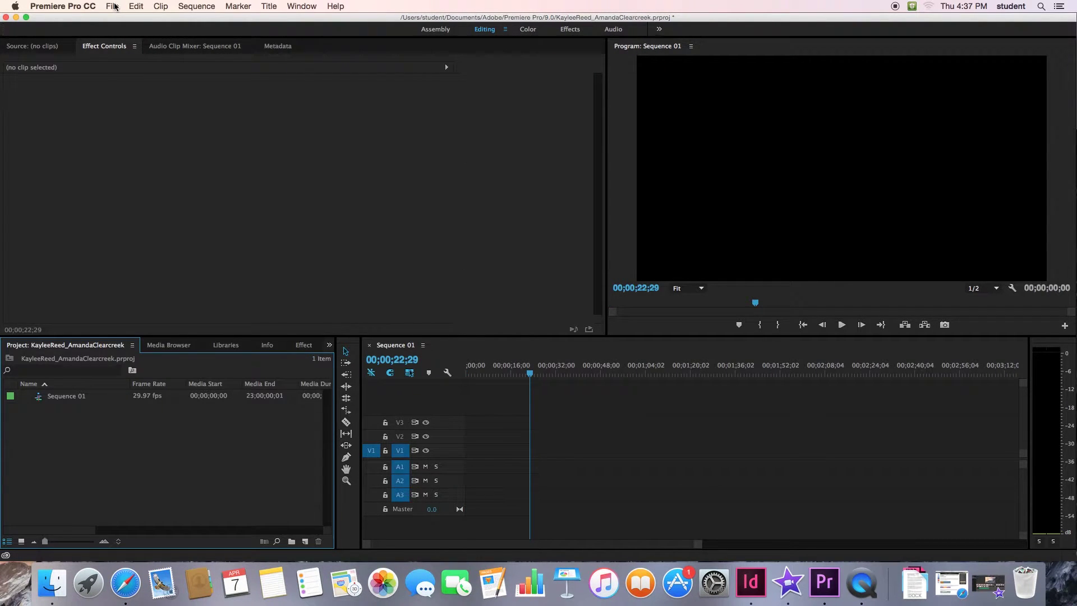
- Import the tiger folder from the Desktop into the project bin
click(112, 6)
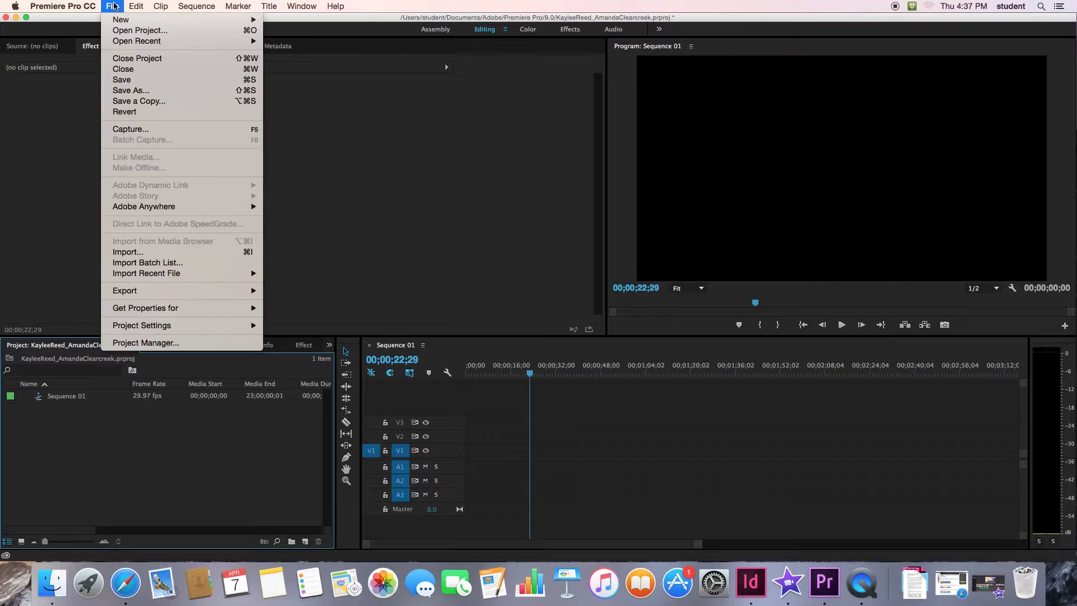
click(157, 253)
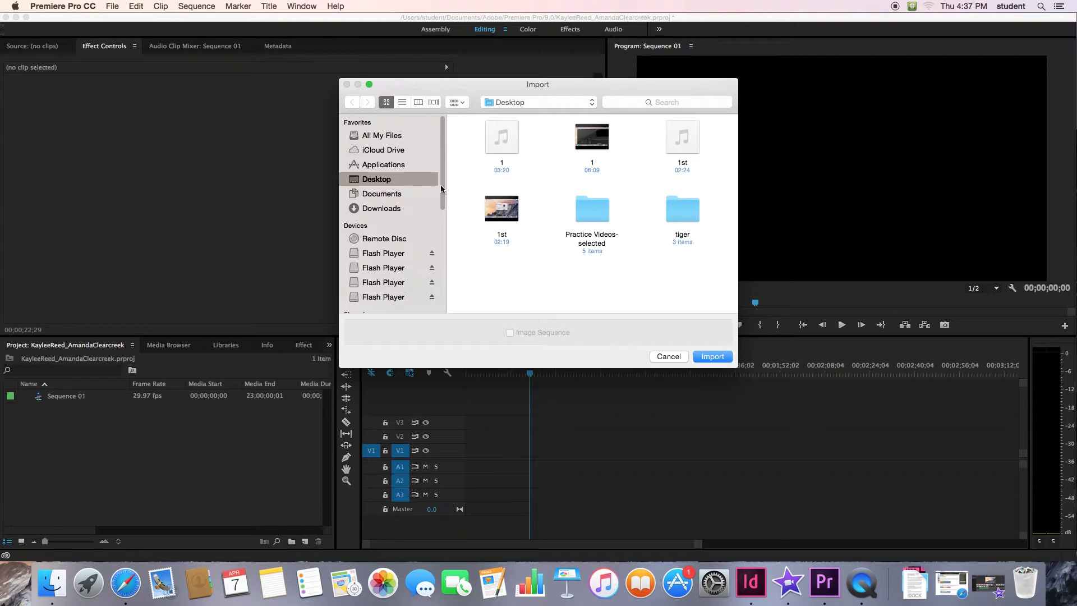
click(677, 211)
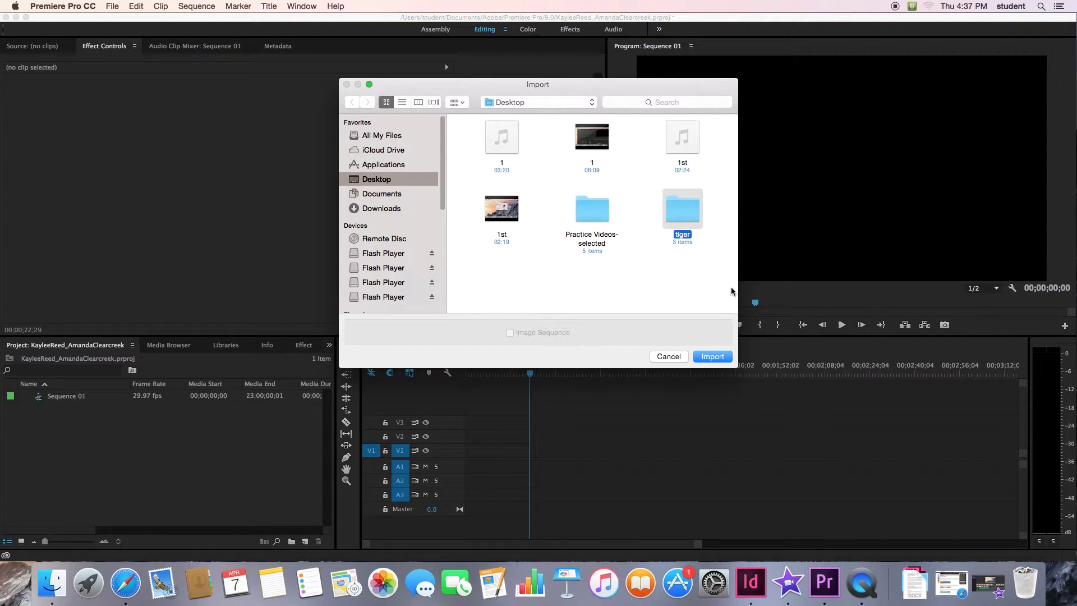
click(712, 357)
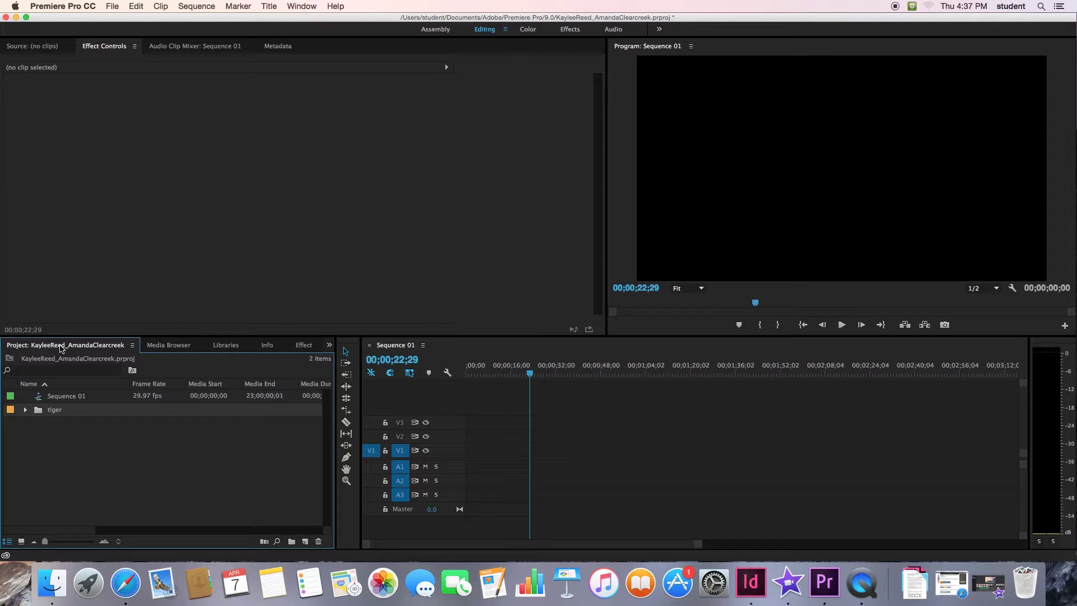
- Add the tiger bin's clips to Sequence 01, changing the sequence to match the clip settings
drag(52, 415, 537, 423)
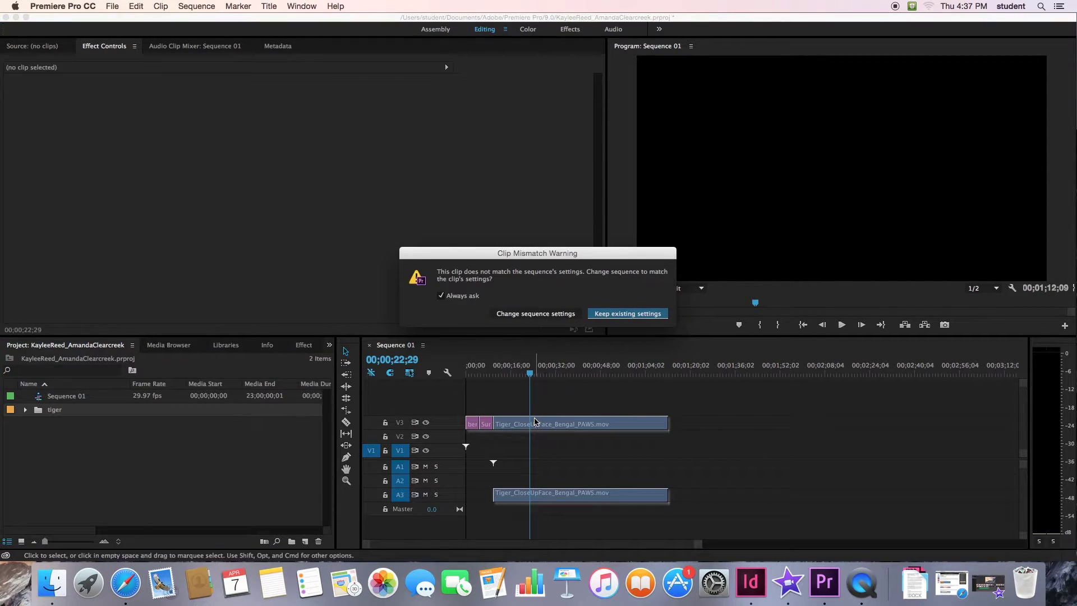
click(533, 316)
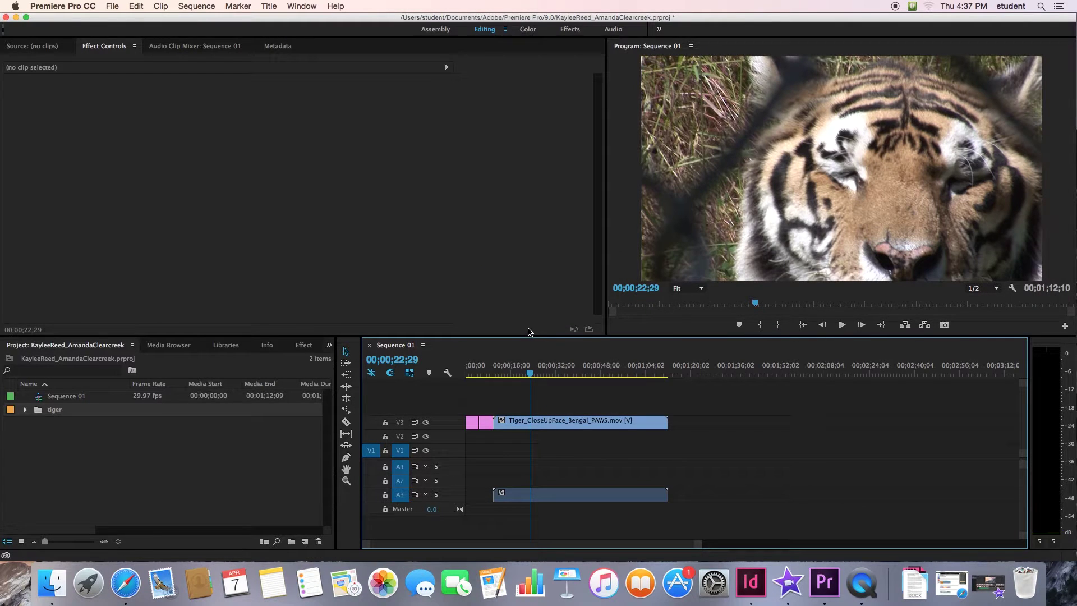
drag(530, 374, 506, 375)
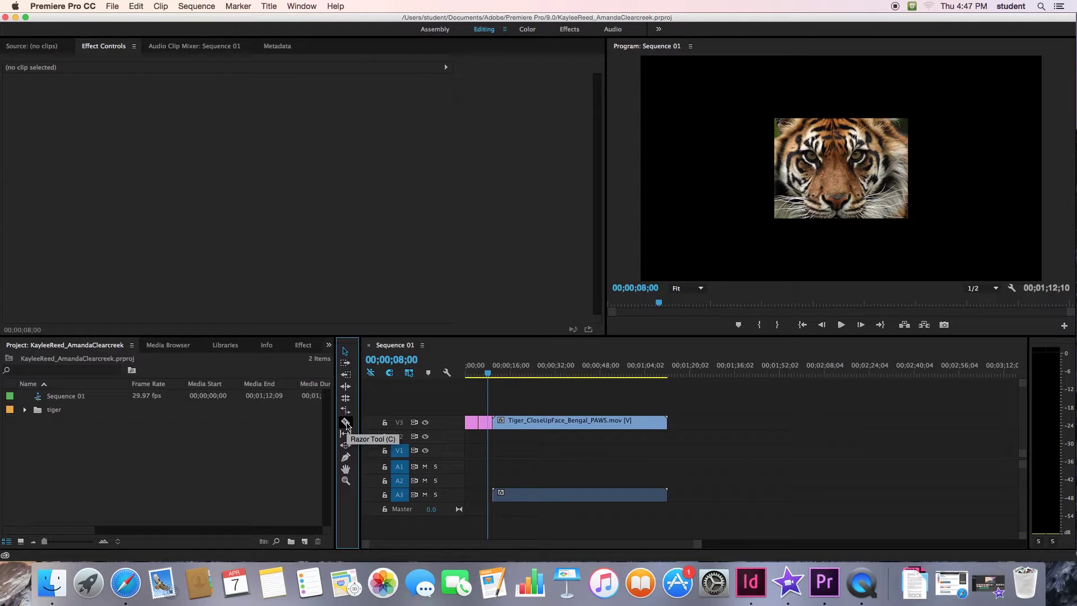
- Split Tiger_CloseUpFace_Bengal_PAWS.mov with the Razor and select its short opening piece
click(346, 423)
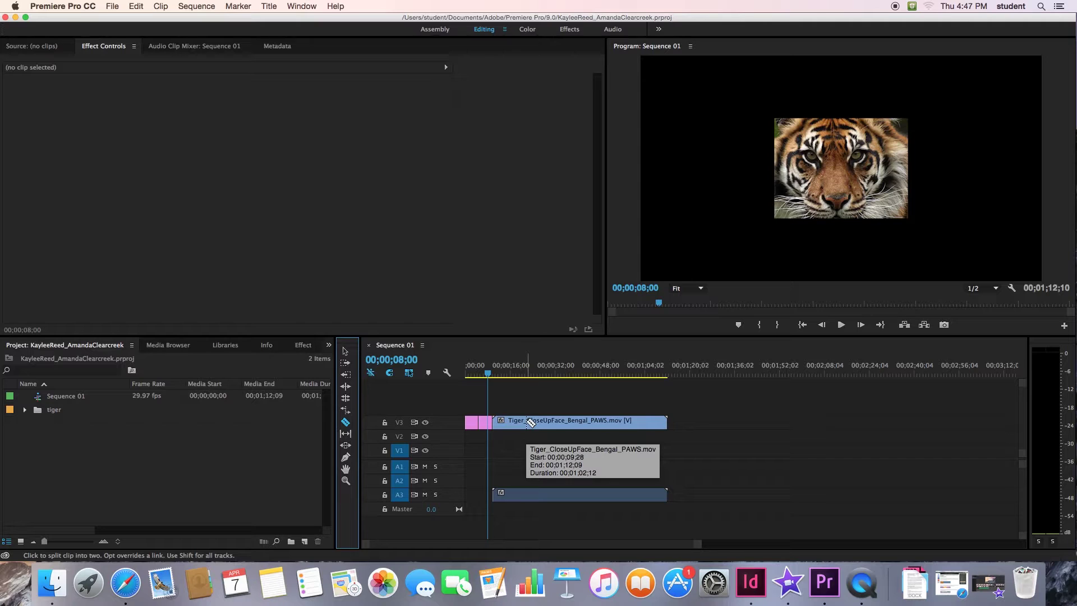
click(530, 423)
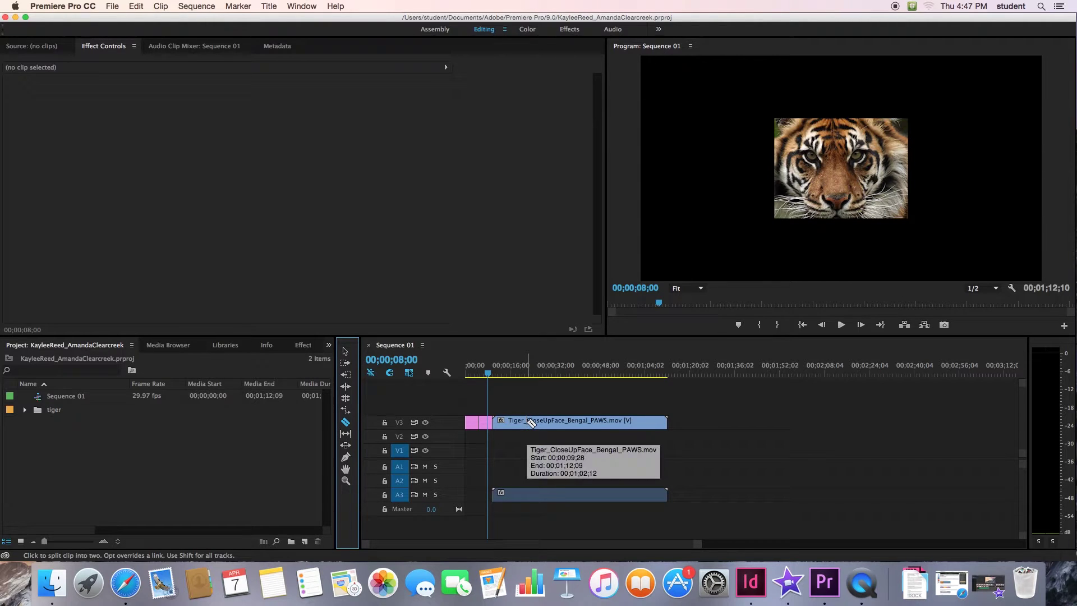
click(530, 422)
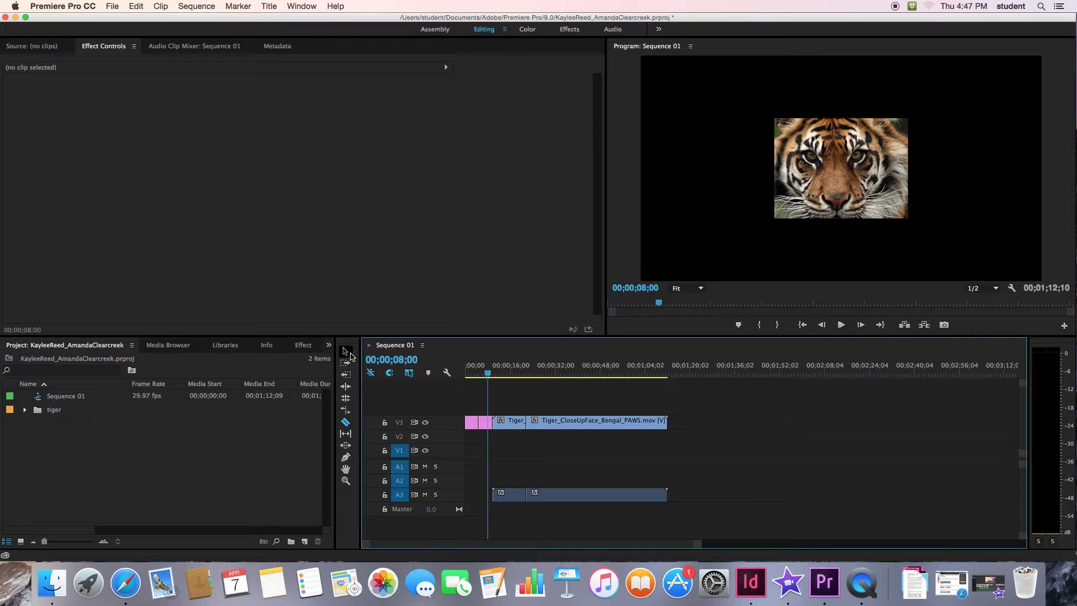
click(346, 351)
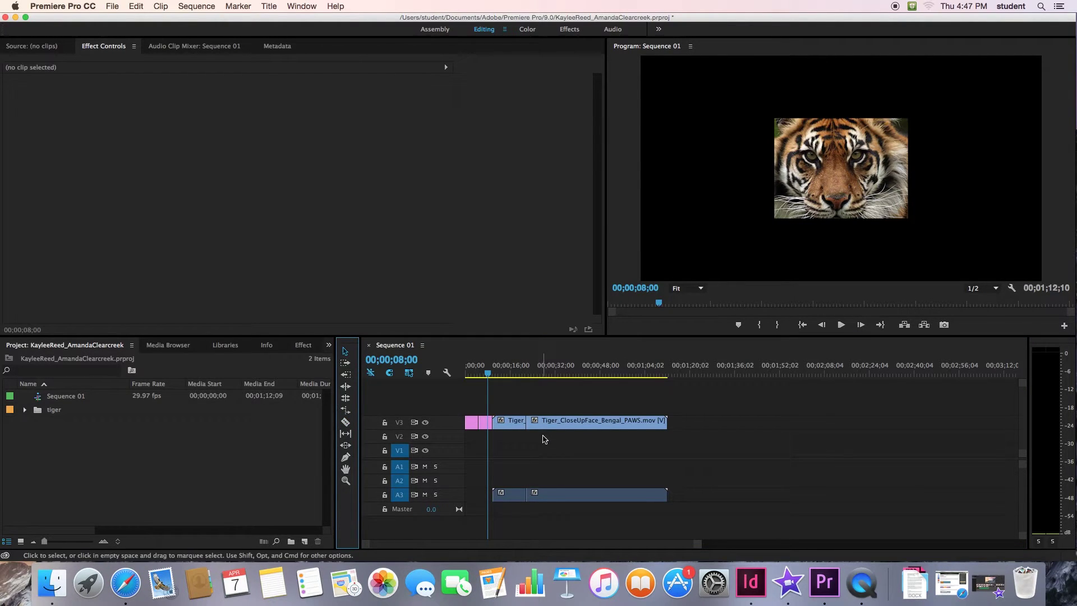
click(519, 427)
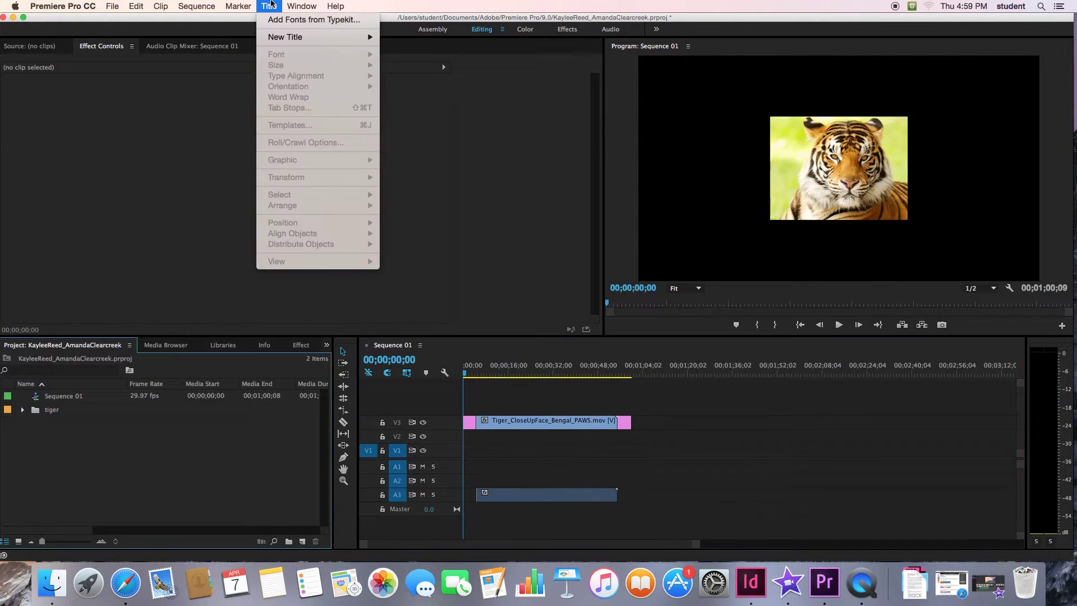
- Create a new still title named Title 1
mouse_move(288, 39)
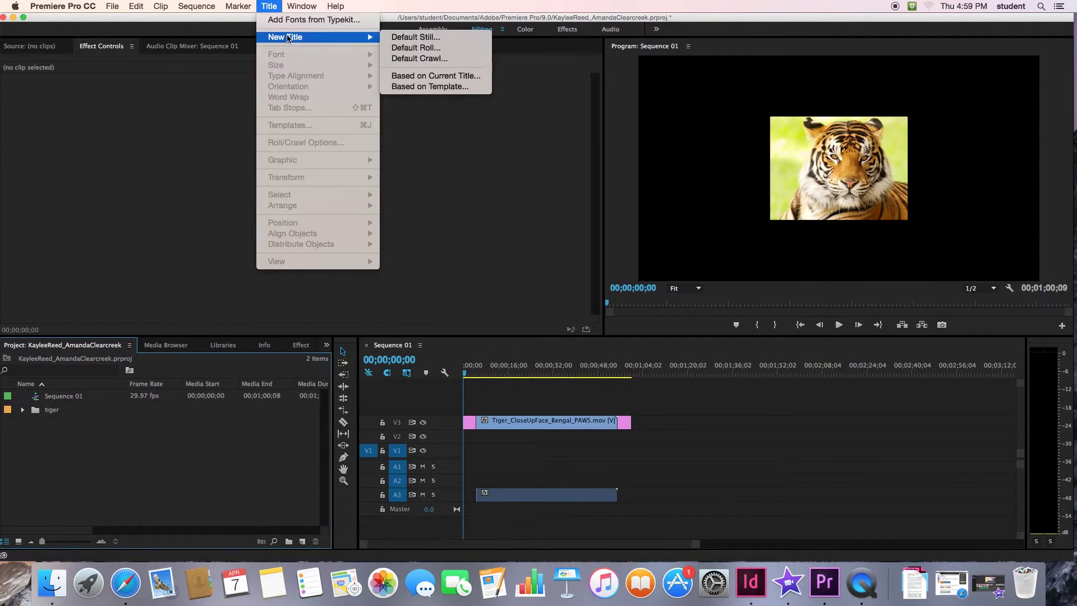
click(396, 37)
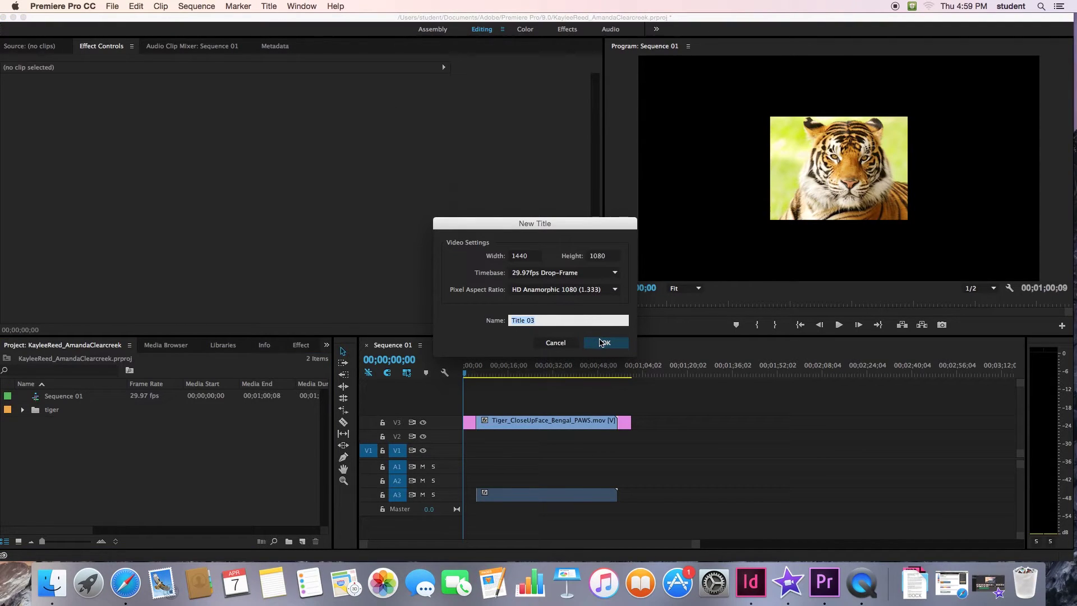
key(BackSpace)
text(Tit)
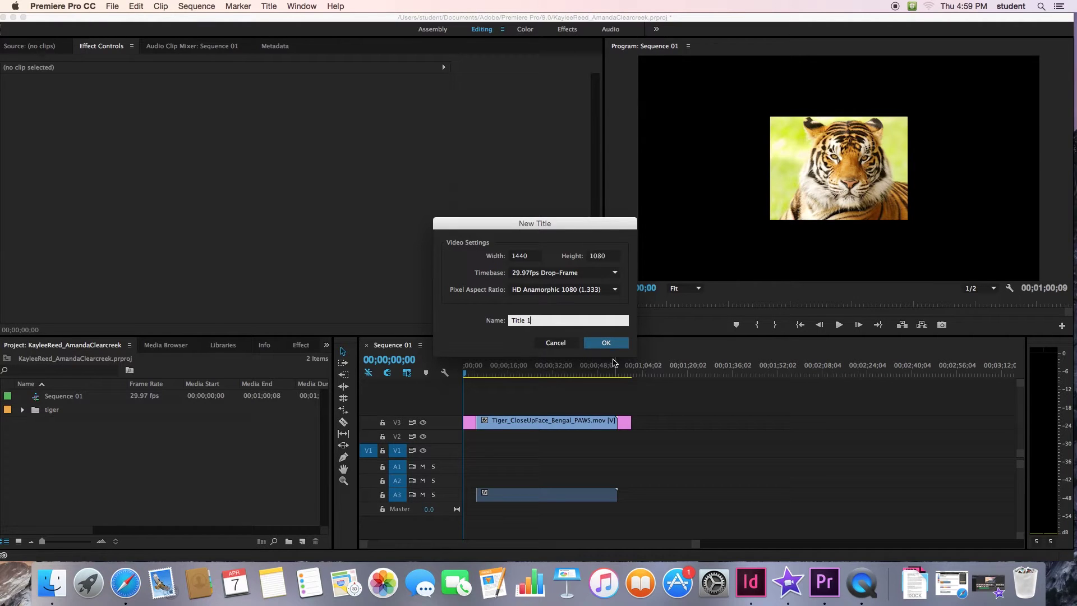
click(606, 342)
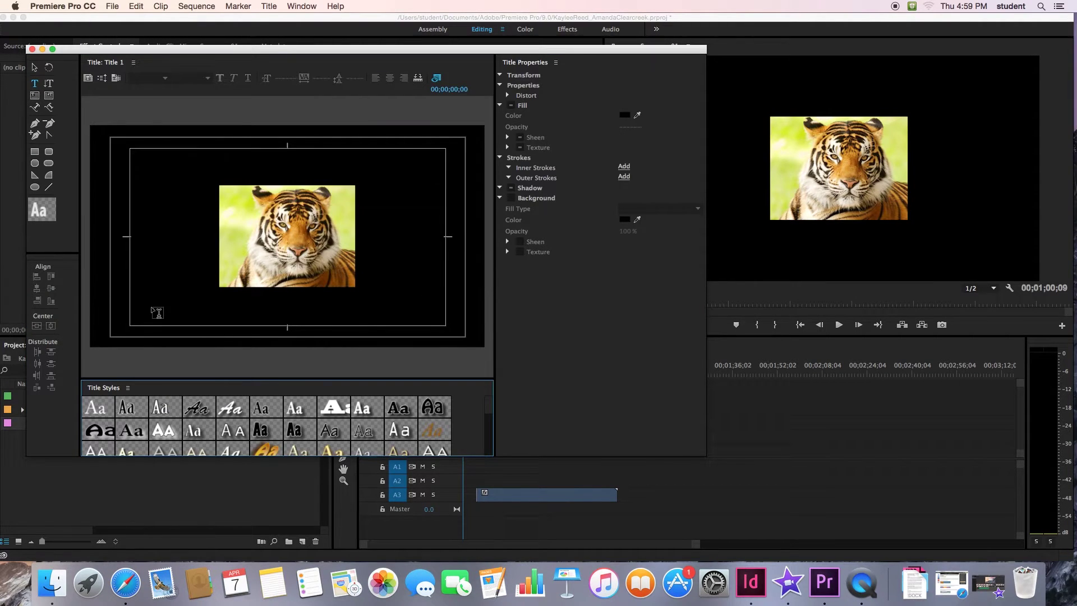
- Type 'Bengal Tiger' in a gold gradient Caslon style and place Title 1 on track V4
click(137, 304)
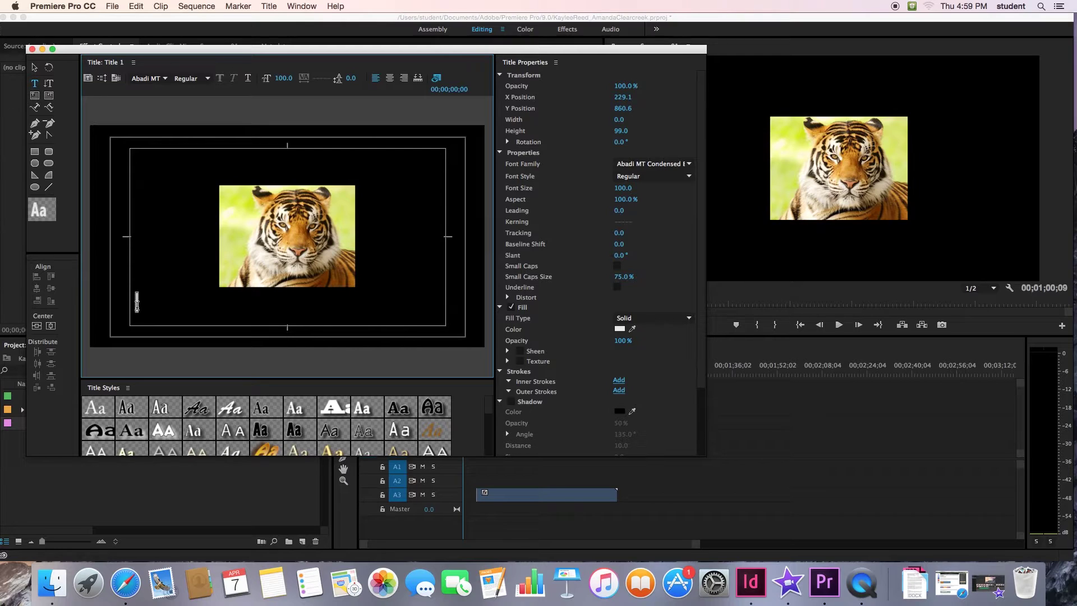
text(Bengal Tig)
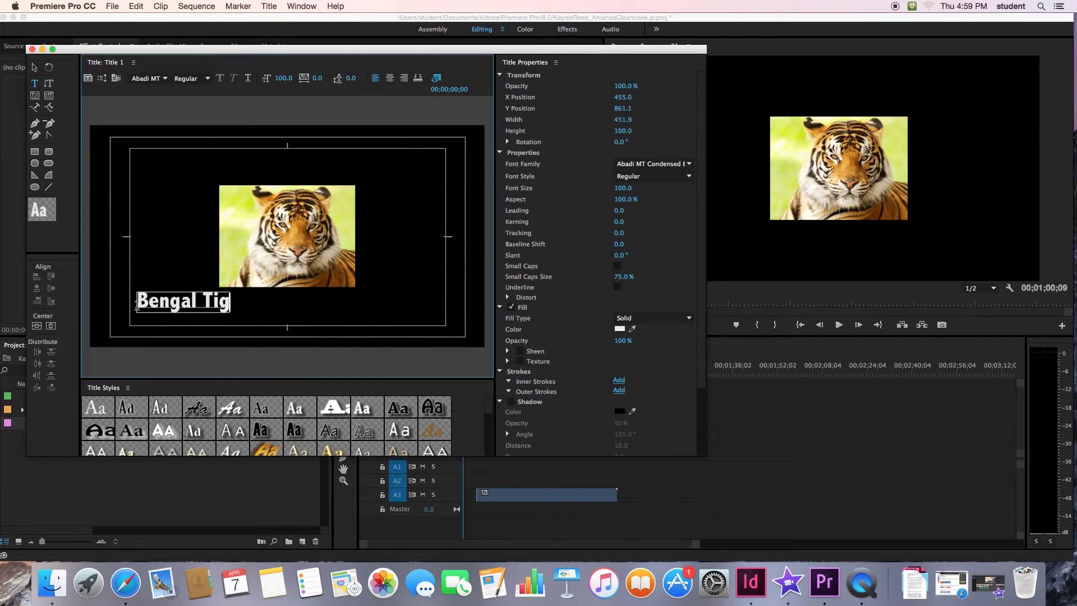
text(er)
click(303, 449)
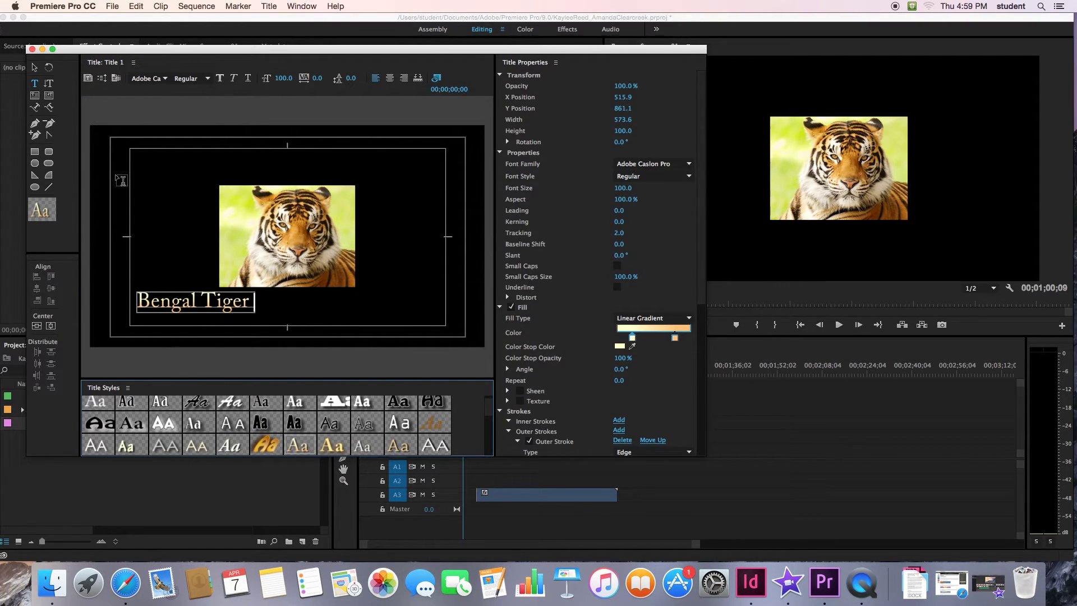
click(30, 49)
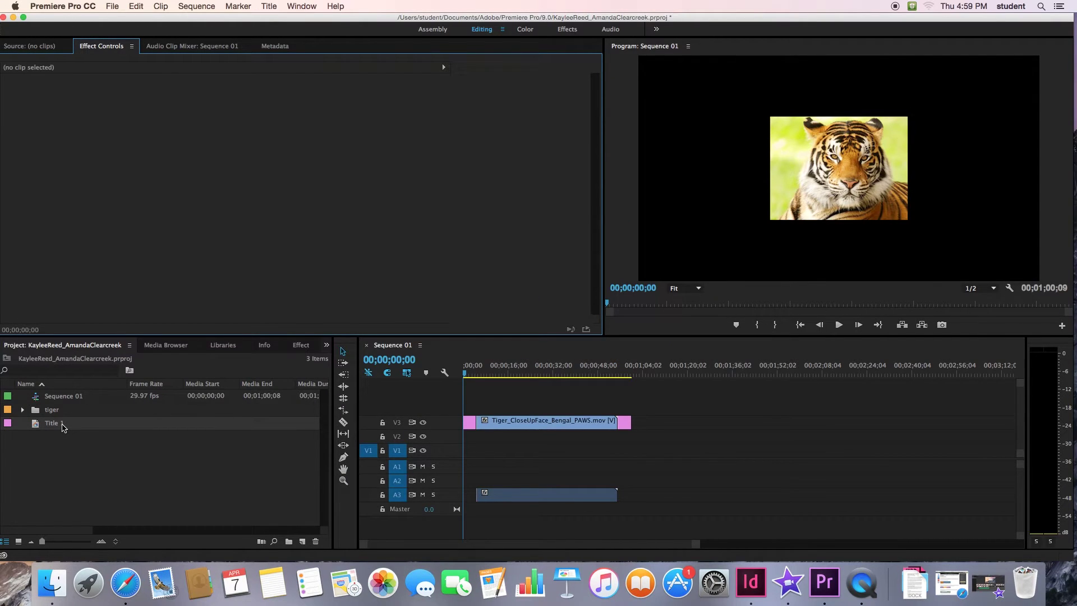
drag(63, 428, 464, 407)
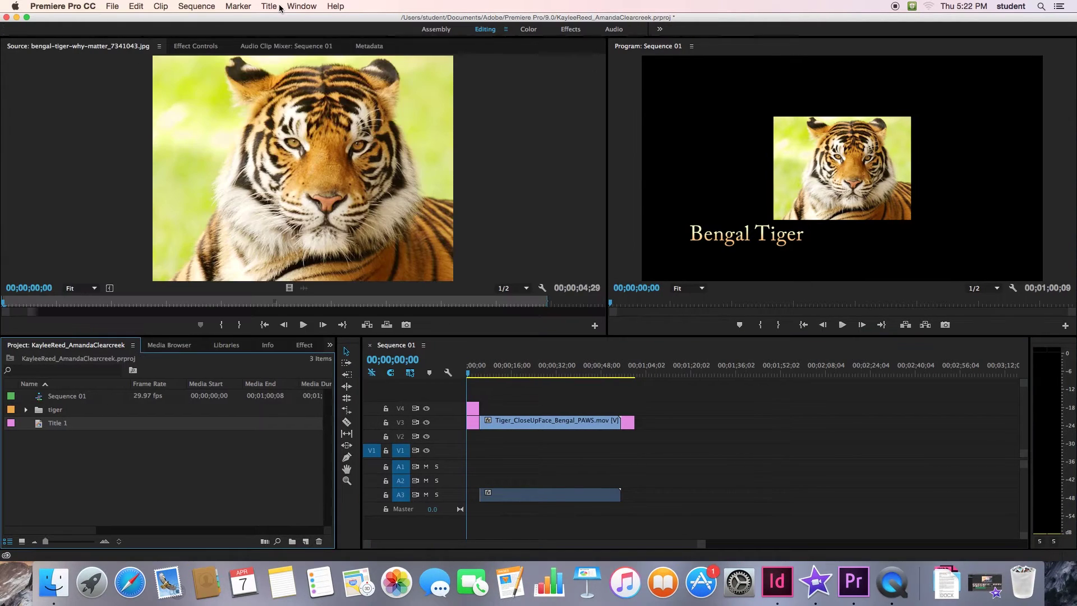
- Drag Additive Dissolve from Video Transitions > Dissolve onto the tiger clip's start and preview it
click(301, 6)
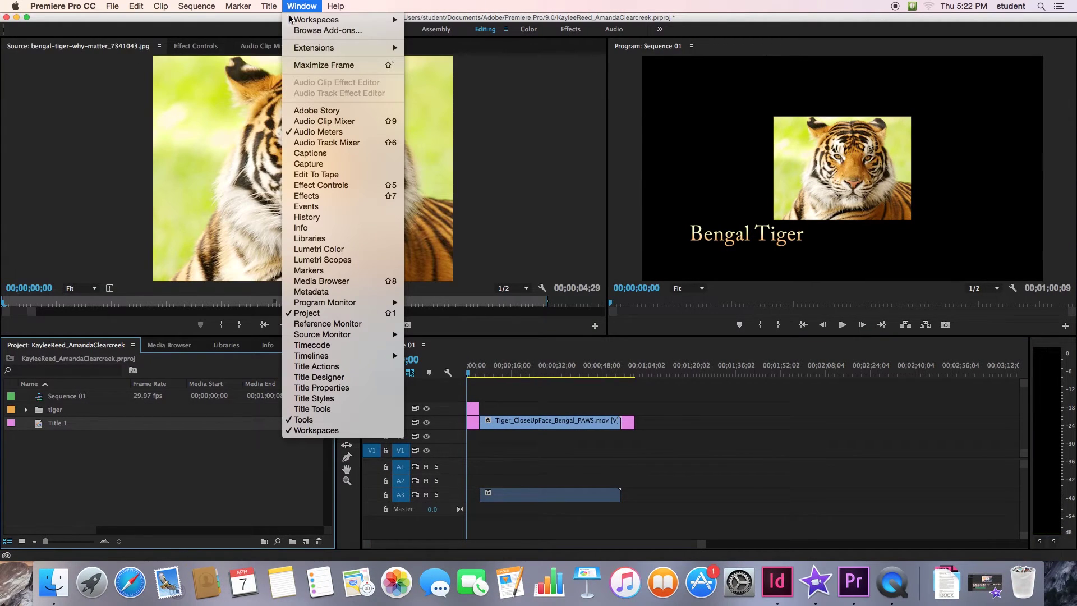
click(306, 196)
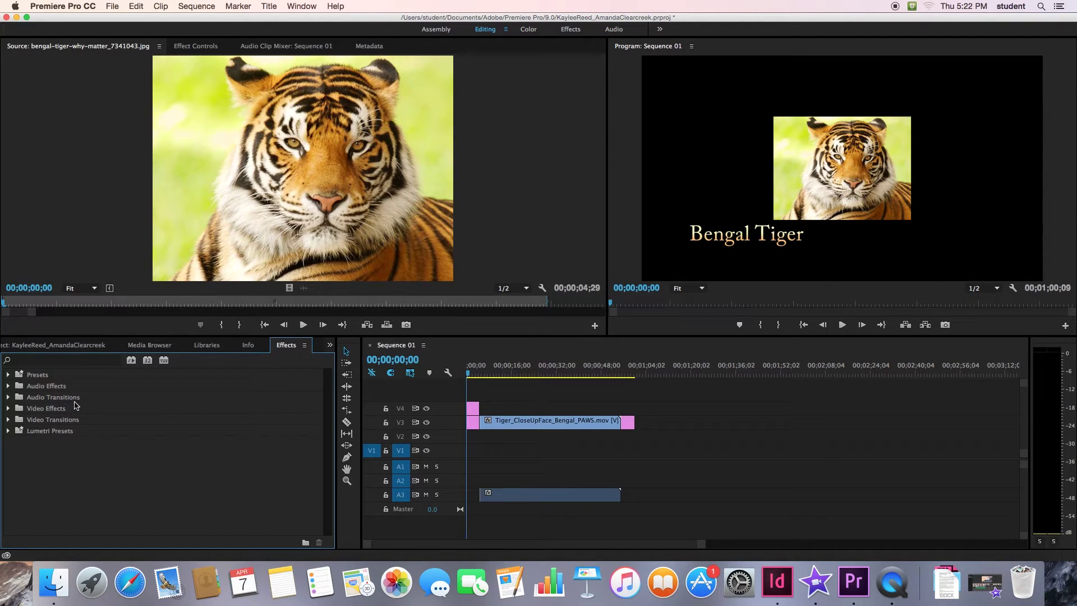
click(8, 420)
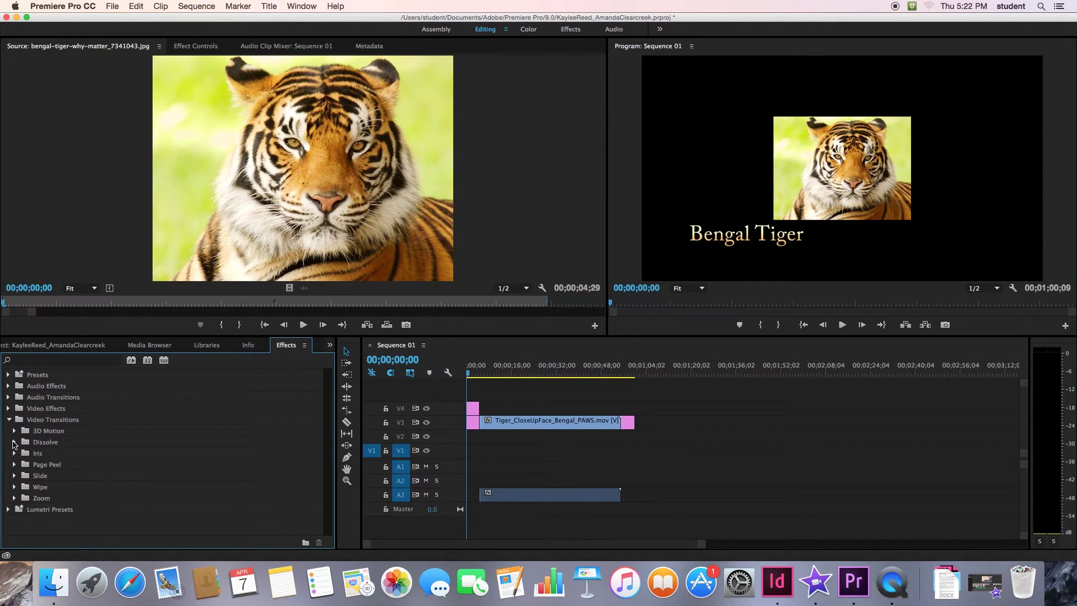
click(14, 443)
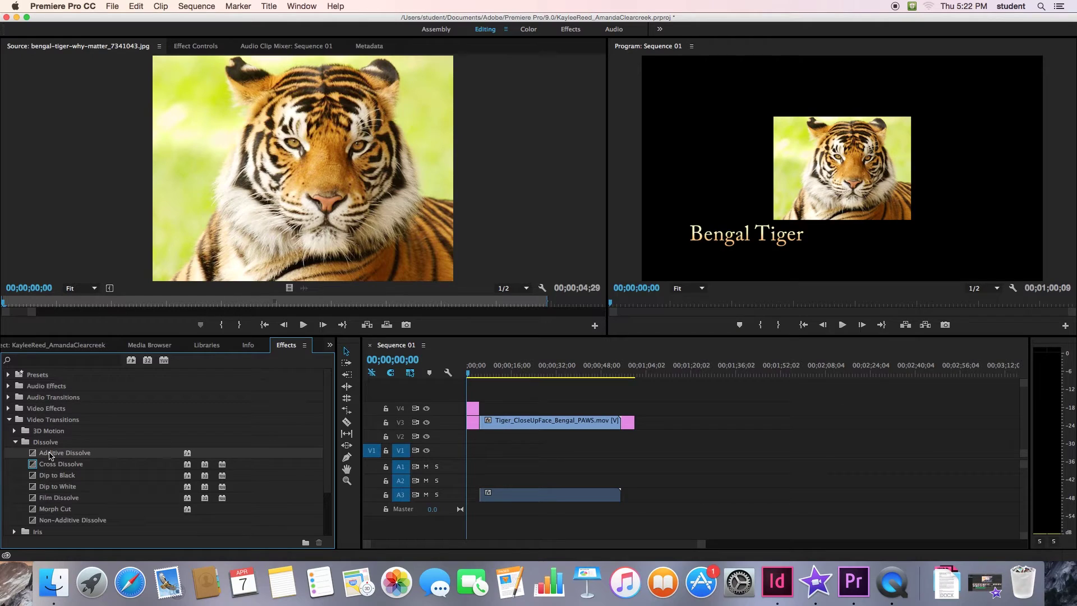
drag(51, 456, 465, 426)
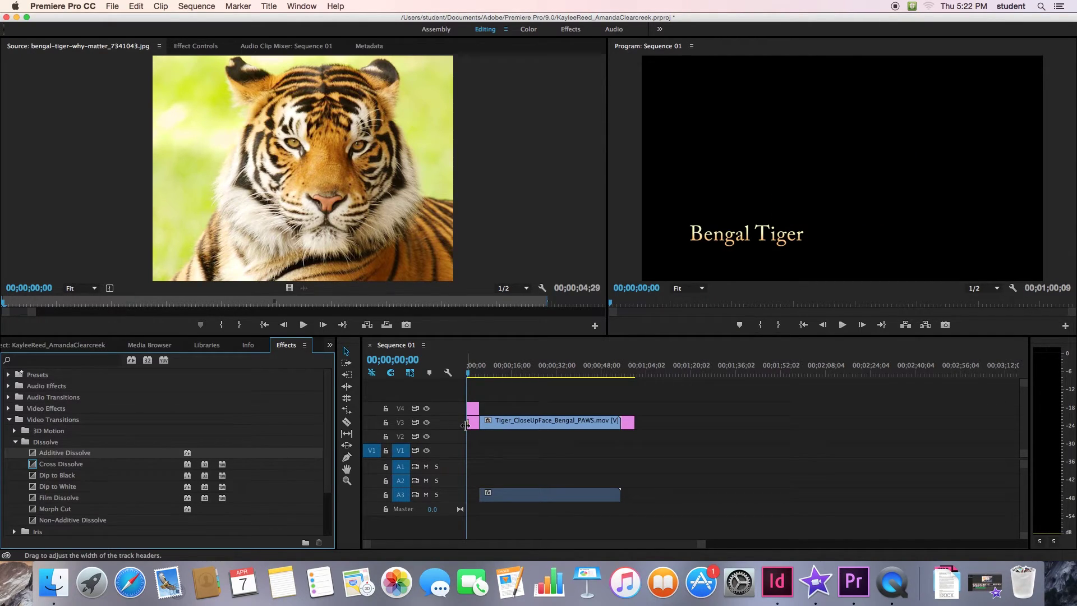
click(844, 326)
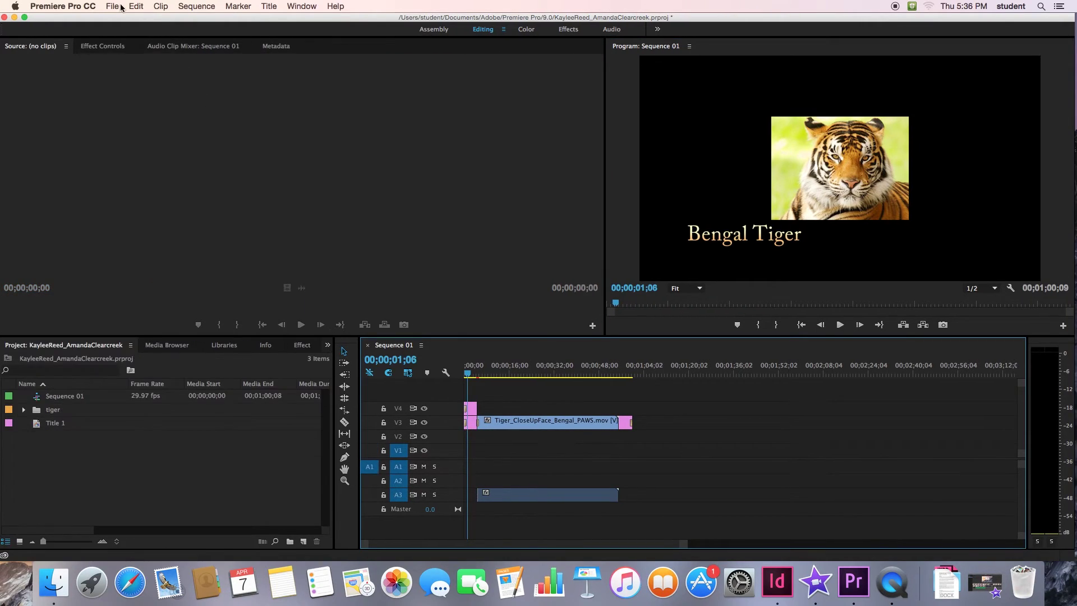
- Import Santa Barbara LEED L.wav from the Desktop and place it on track A1
click(121, 7)
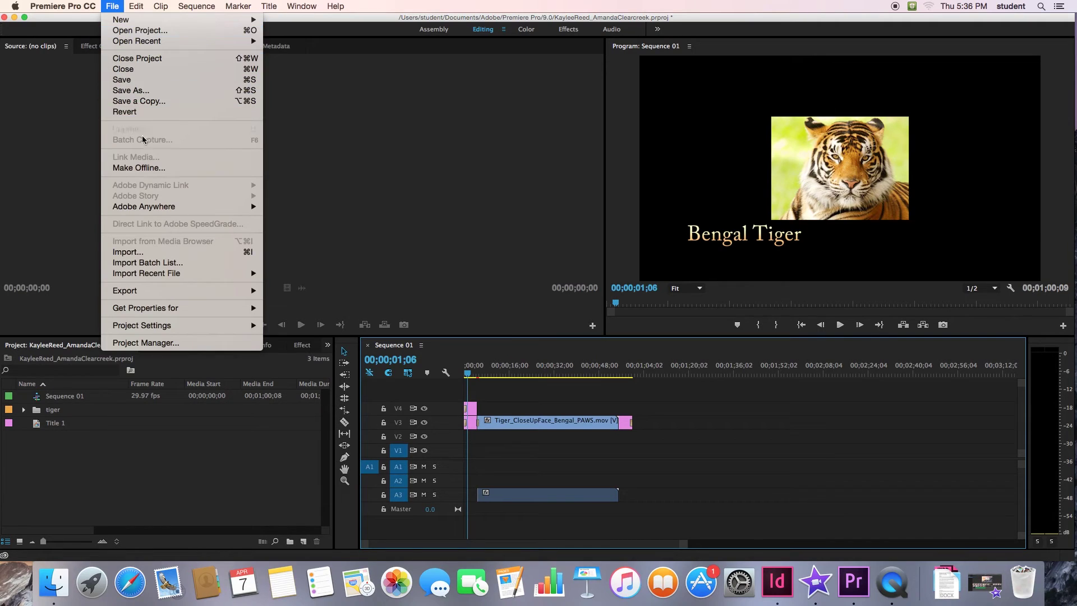
click(144, 253)
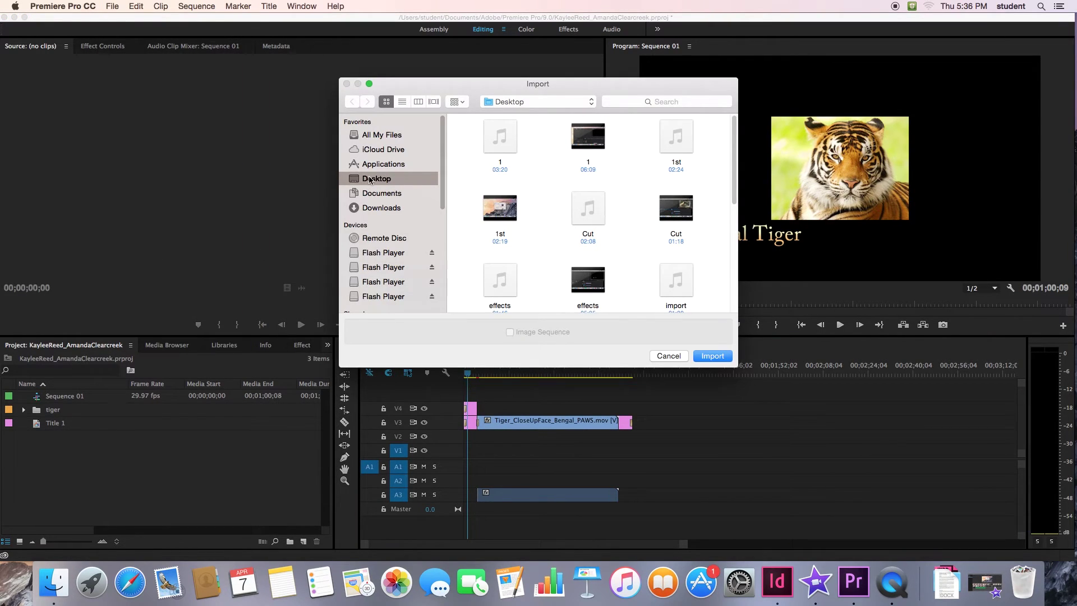
drag(733, 200, 725, 292)
click(503, 209)
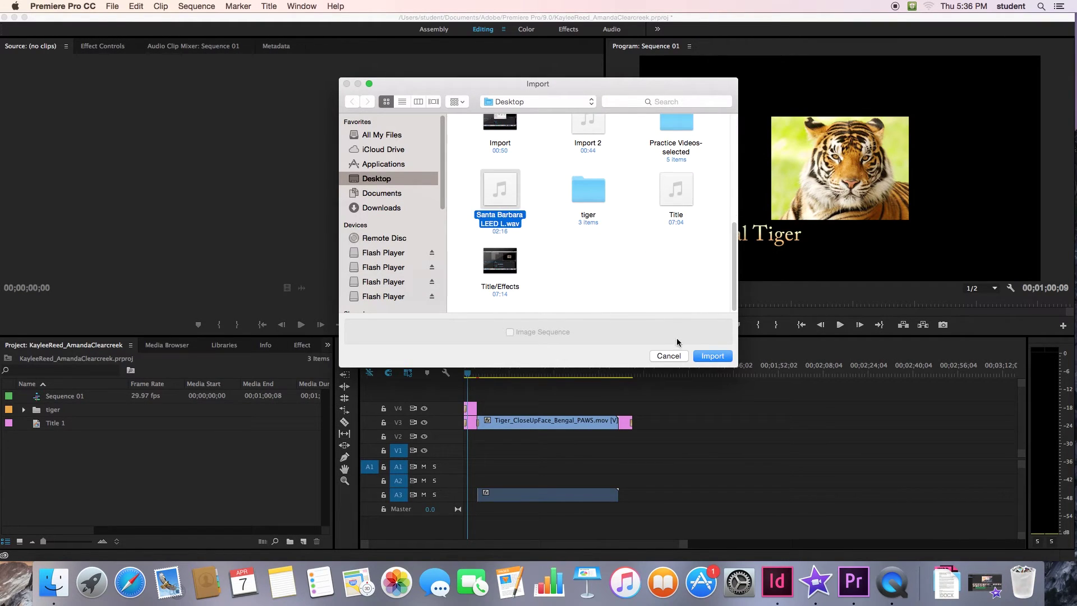
click(713, 358)
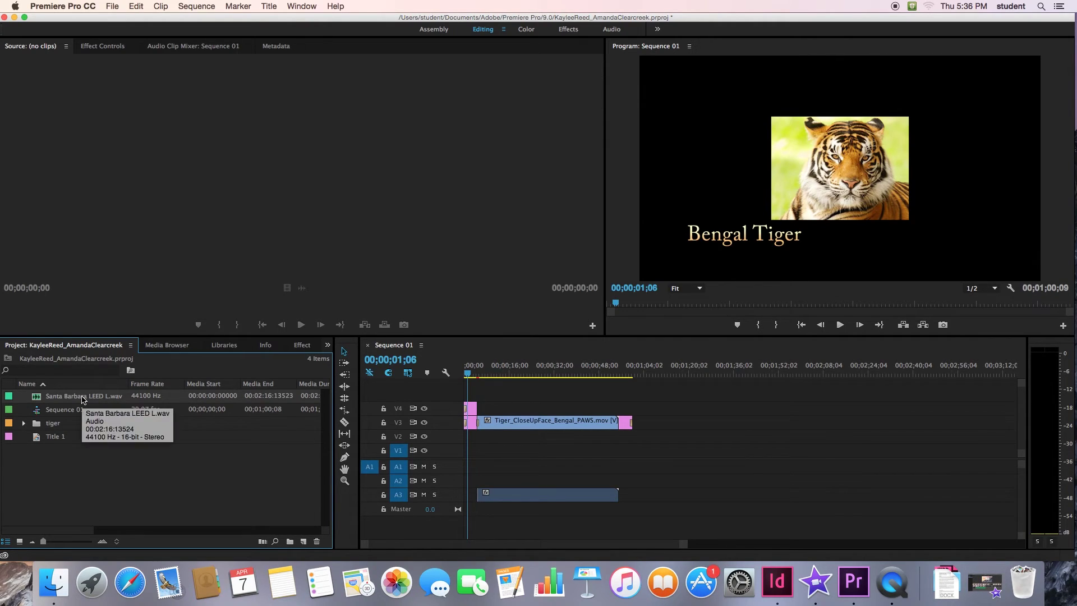
drag(83, 399, 468, 467)
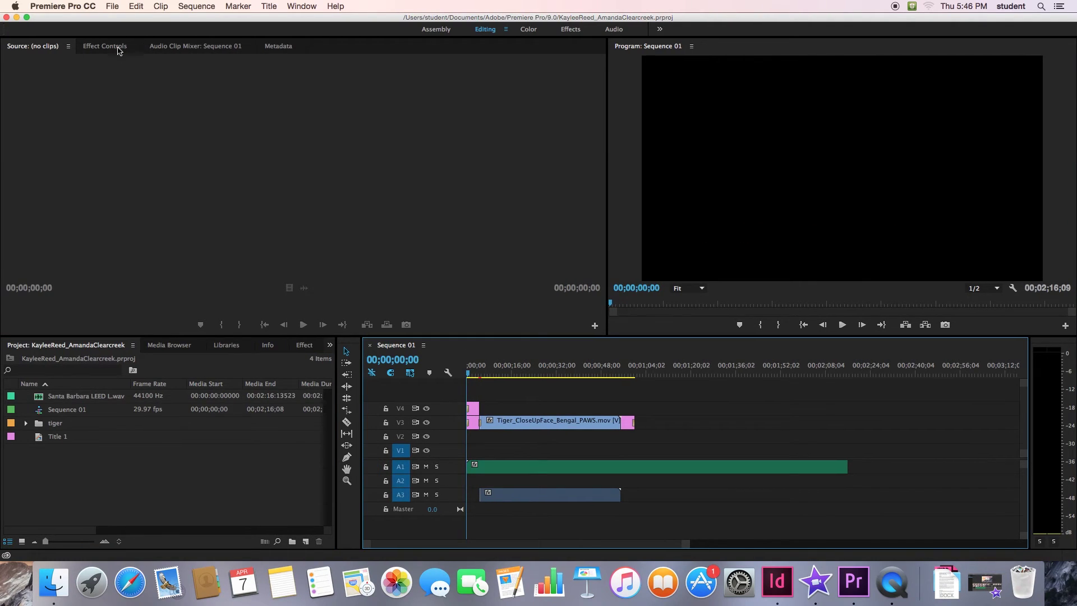
- Open the media Export Settings via File > Export > Media
click(113, 6)
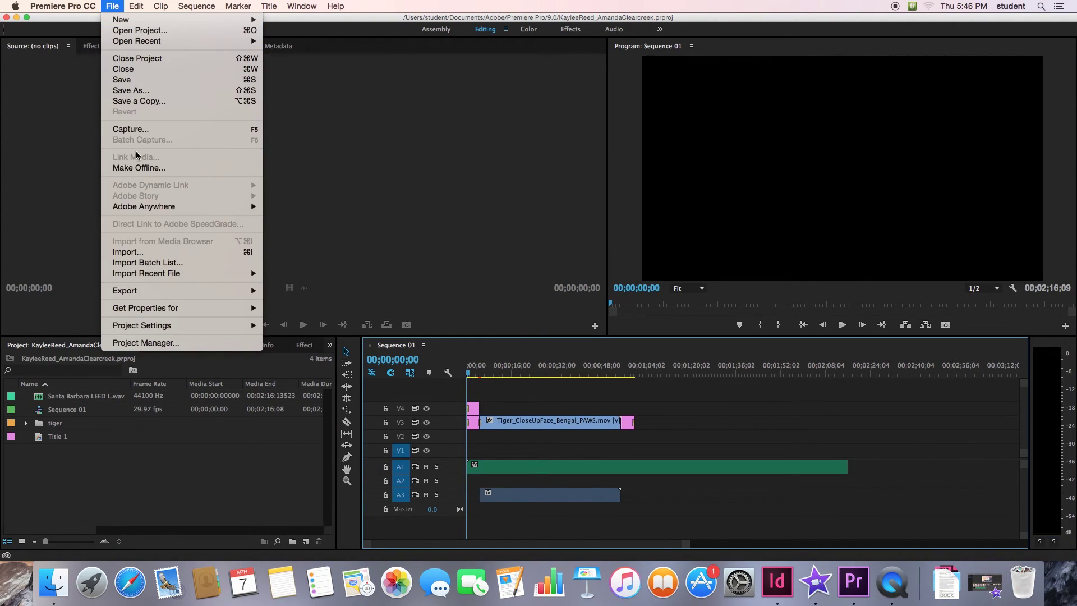
mouse_move(158, 291)
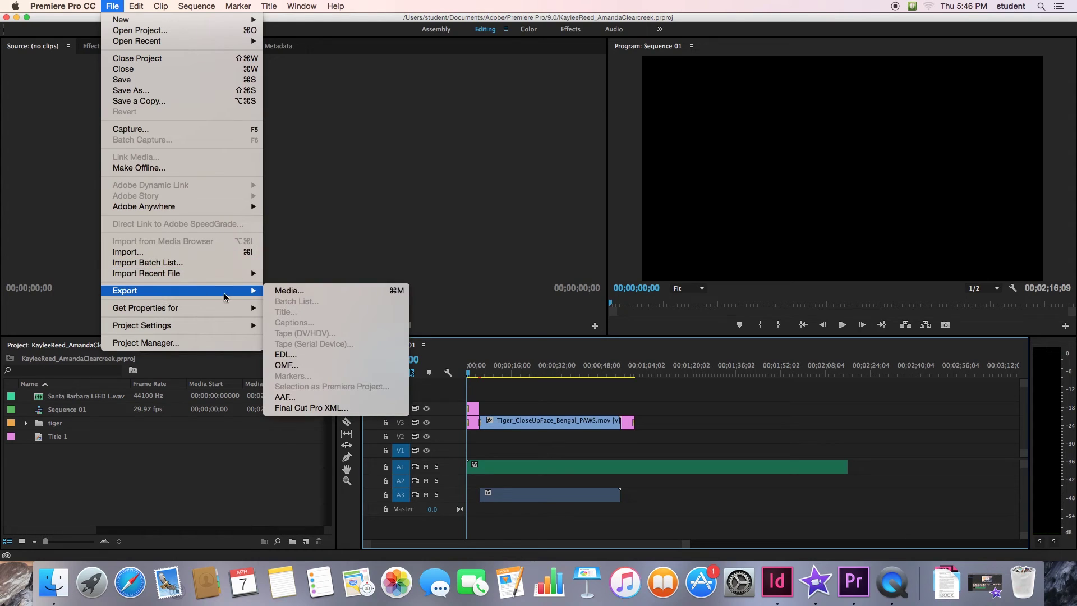
click(290, 291)
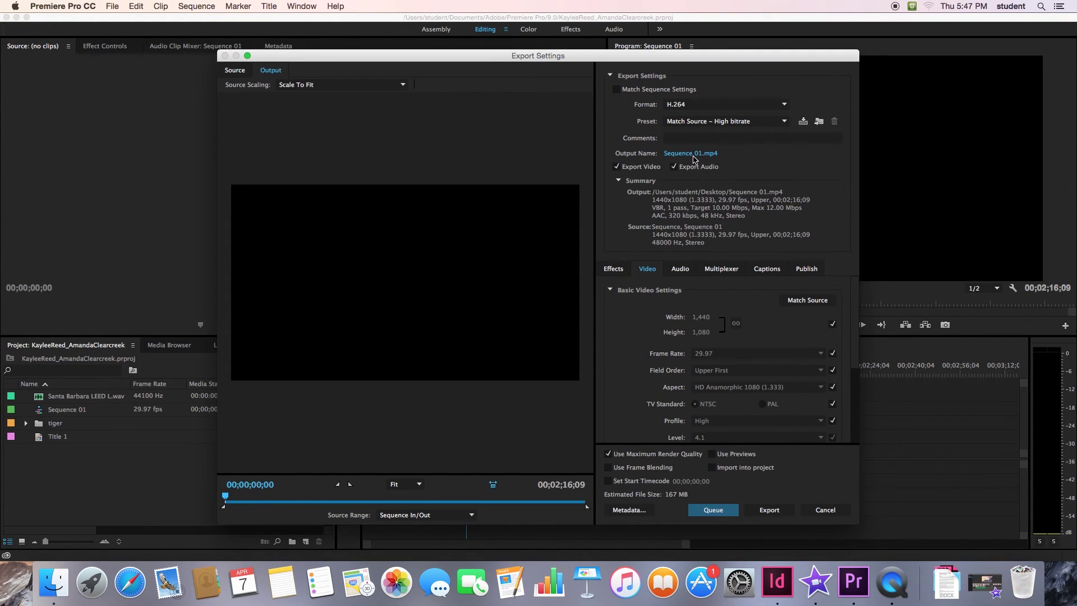
- Replace the Sequence 01 output name with the project's two-person file name
click(693, 155)
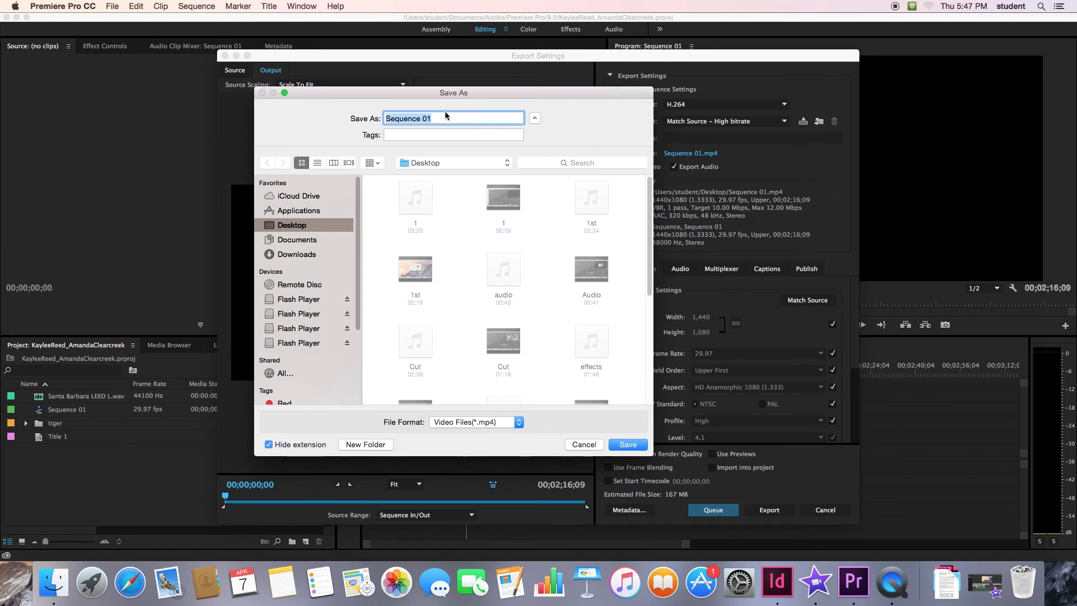
key(BackSpace)
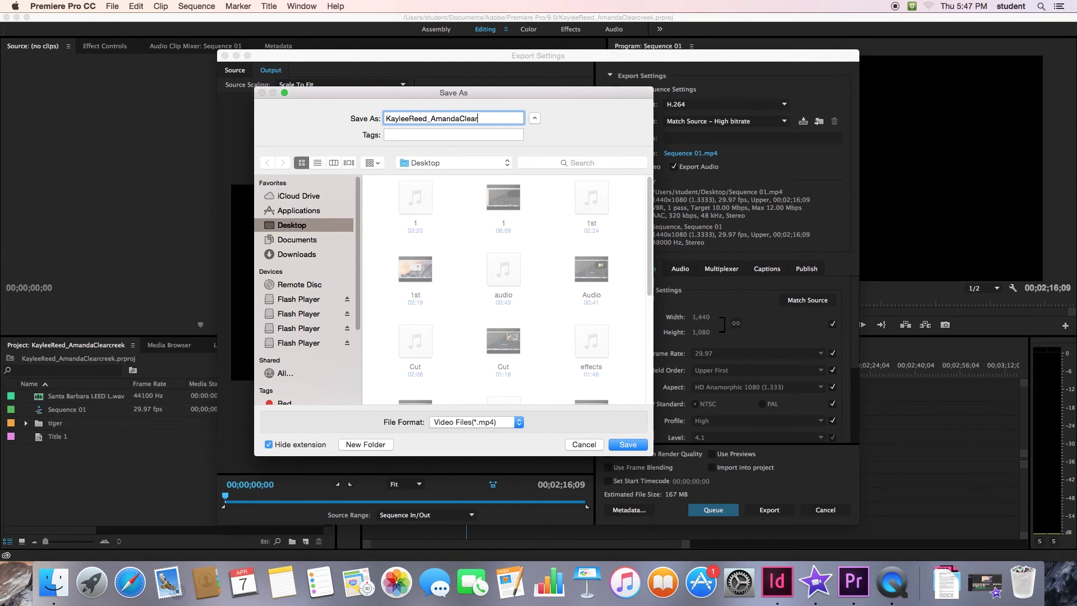
- Save the renamed Desktop .mp4 output file and set the source range to Sequence In/Out
click(641, 447)
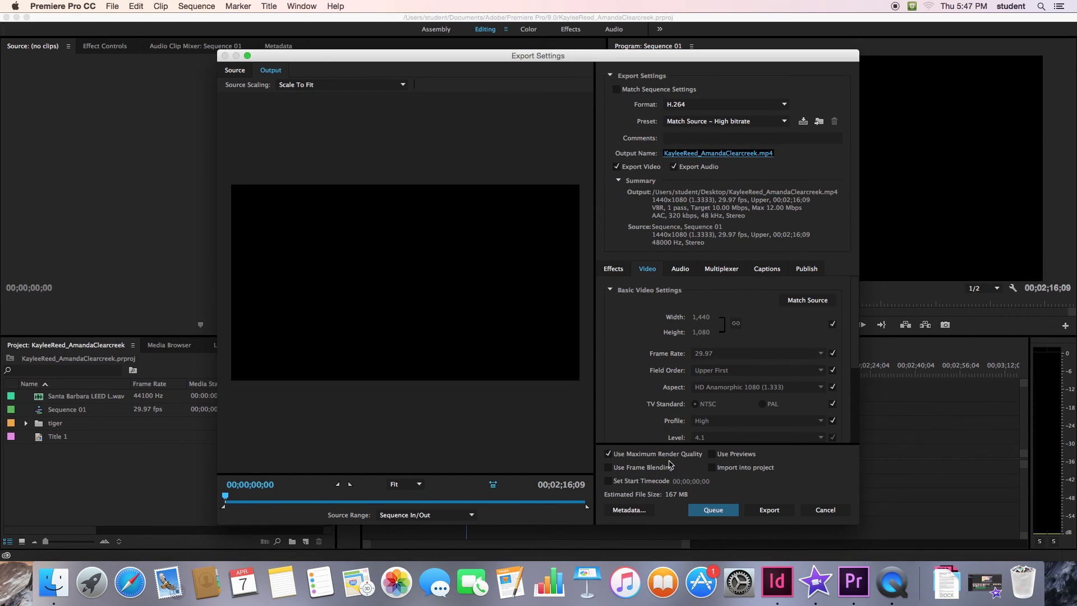
click(451, 516)
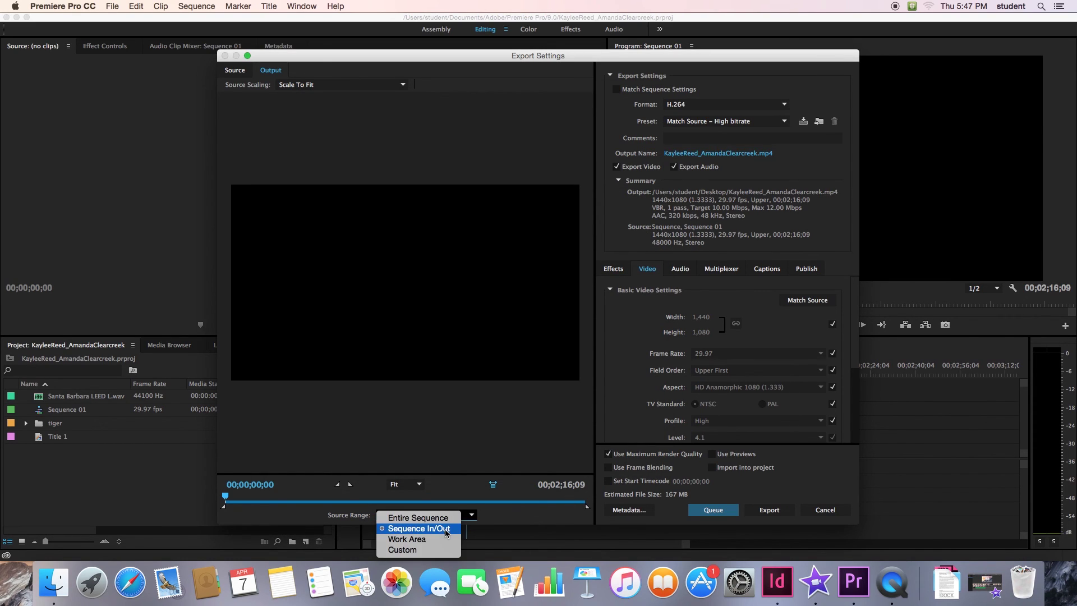
click(455, 528)
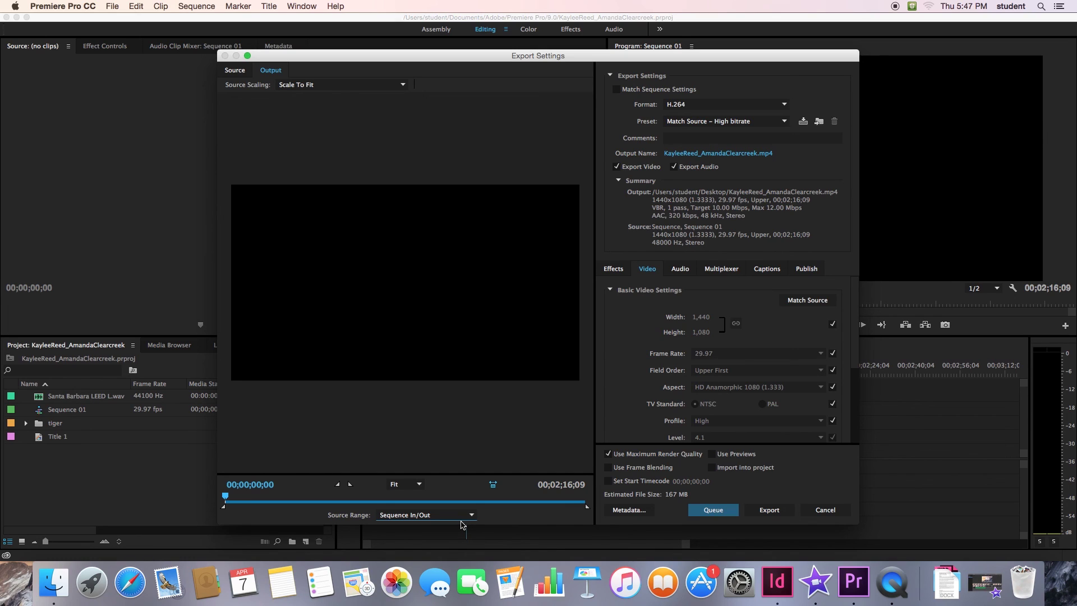